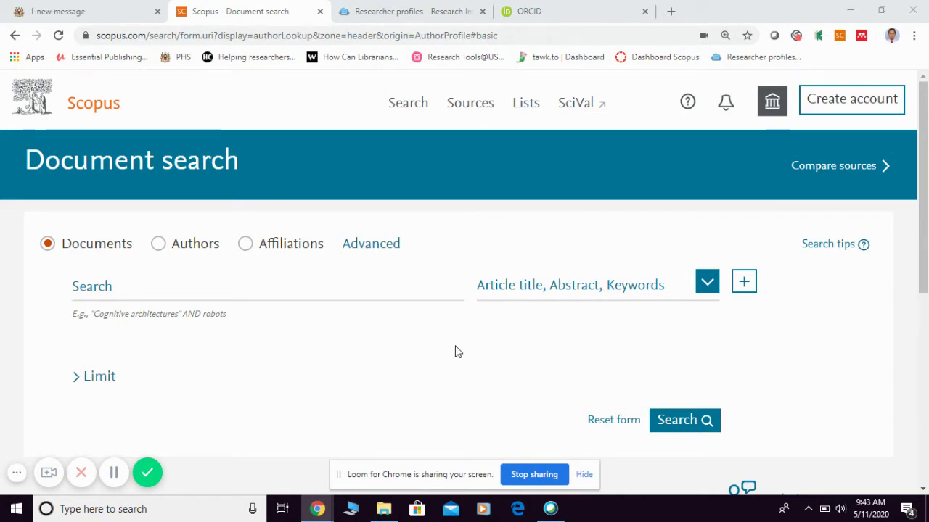
- Run an author search with the author's last and first name and the affiliation "universiti sains malaysia"
click(159, 245)
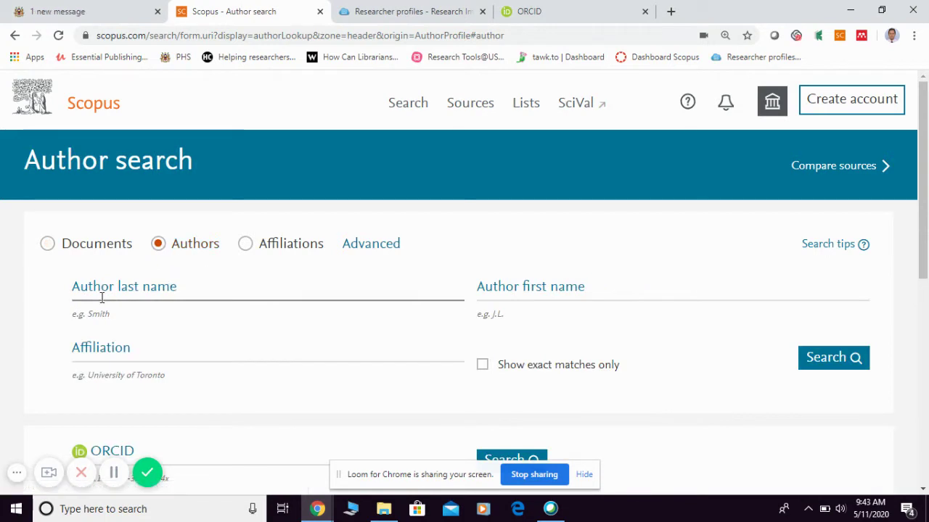
click(92, 290)
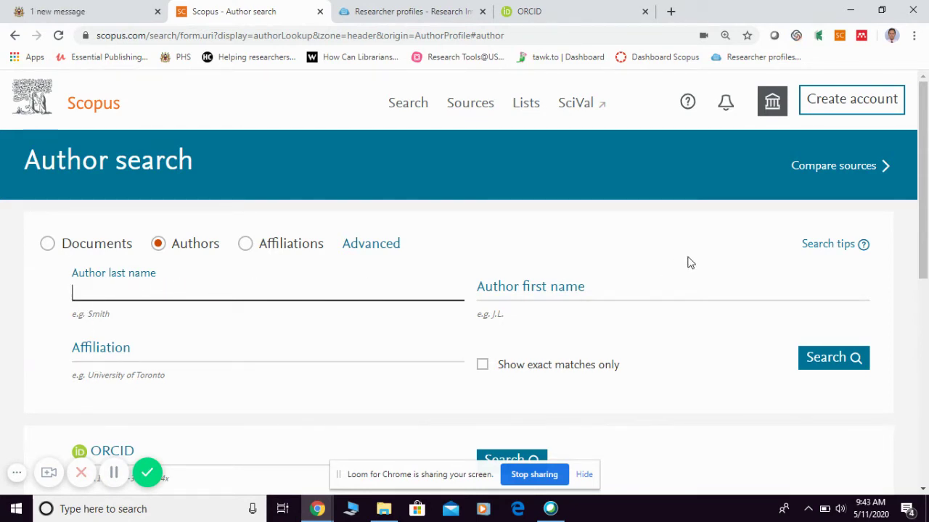
text(ismail)
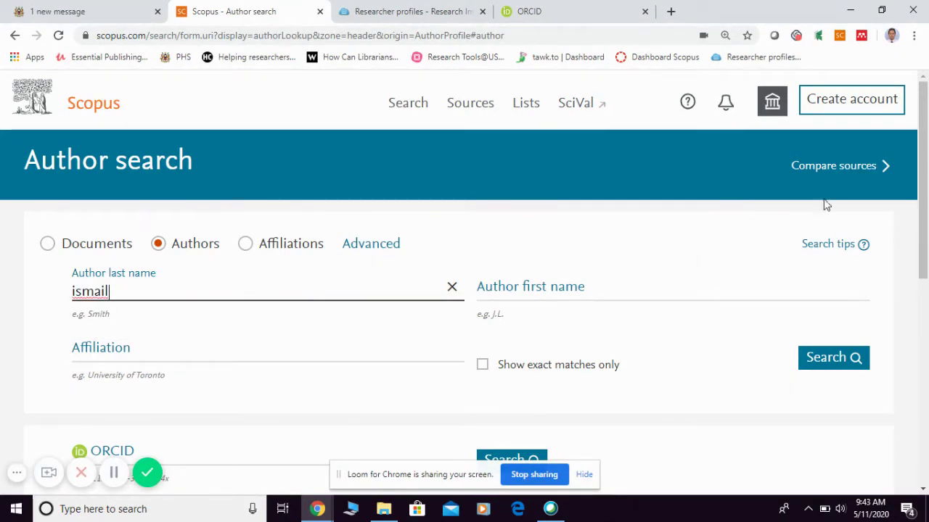
click(501, 297)
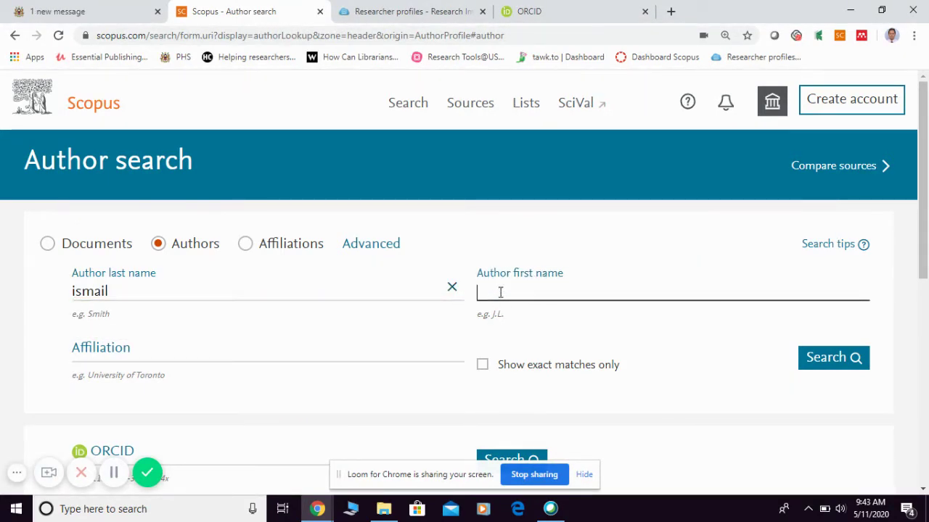
text(asma)
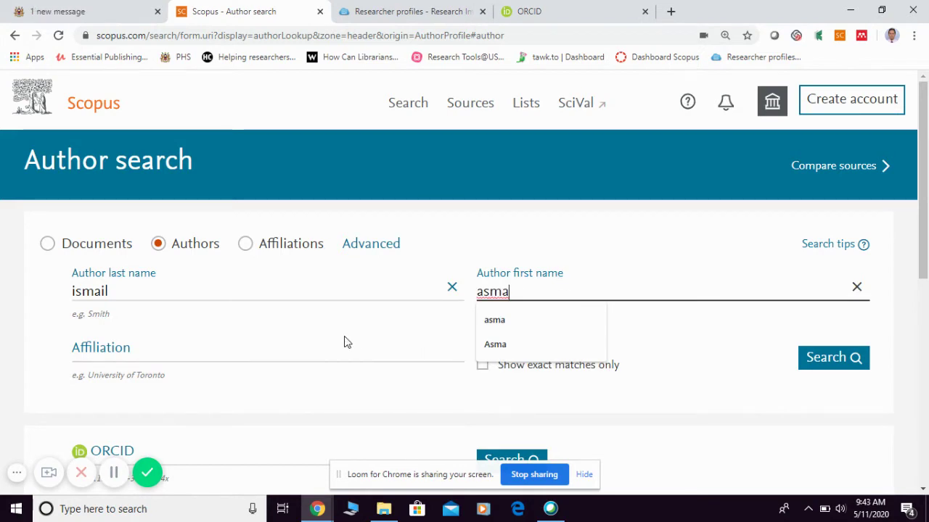
click(124, 356)
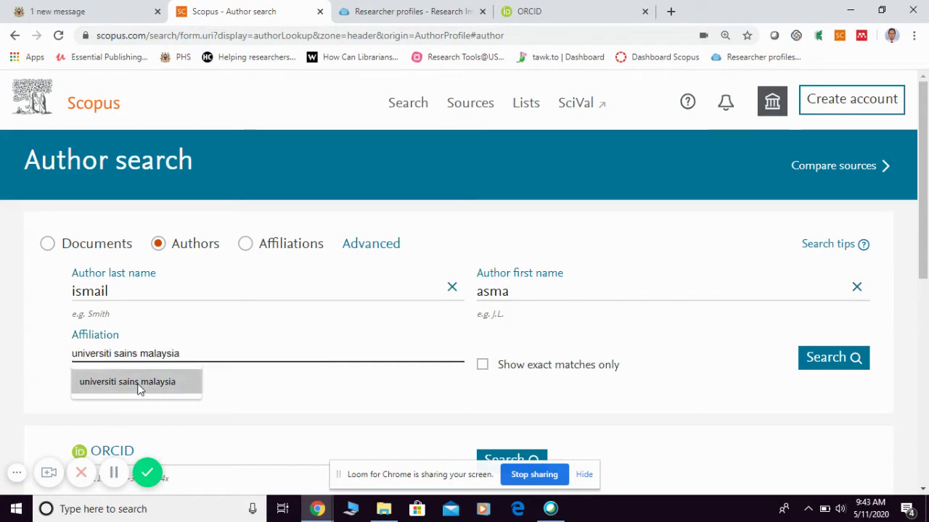
click(138, 386)
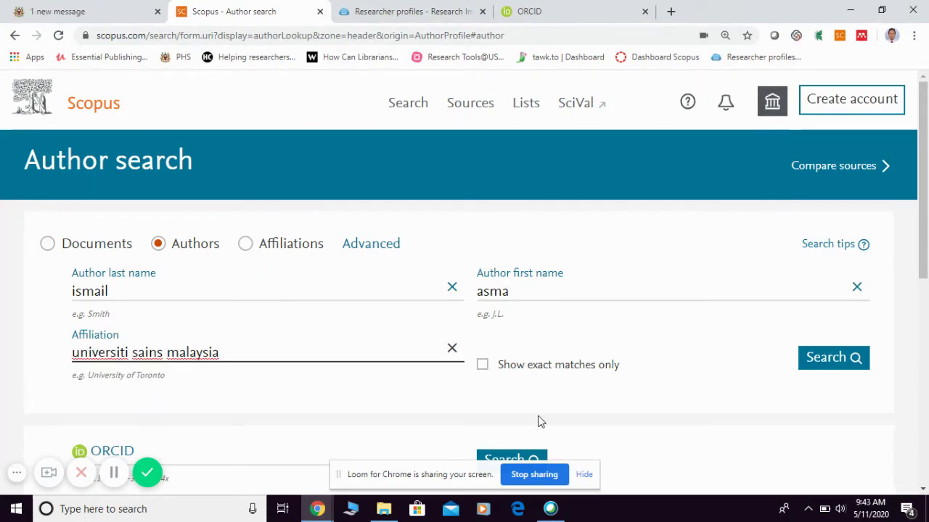
click(827, 359)
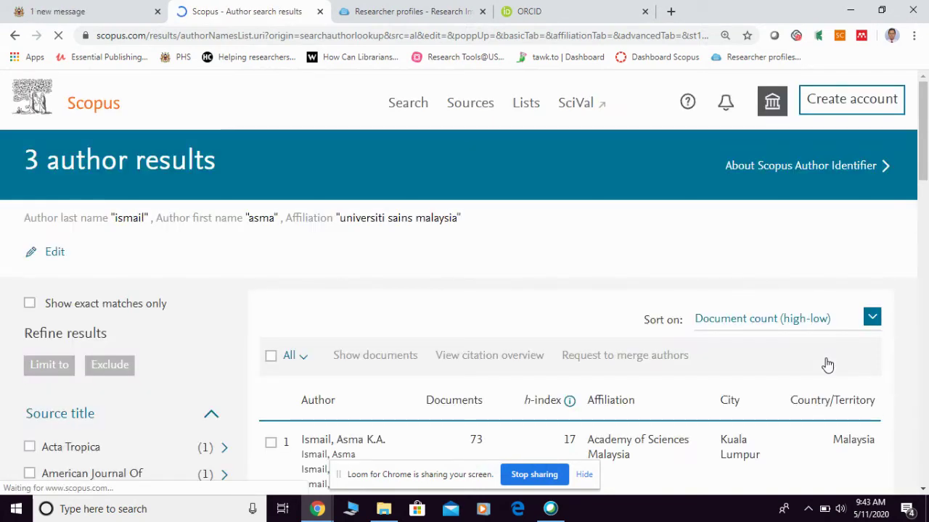
- Examine the author results, comparing name variants, document counts, h-index and affiliations
scroll(605, 244, down, 2)
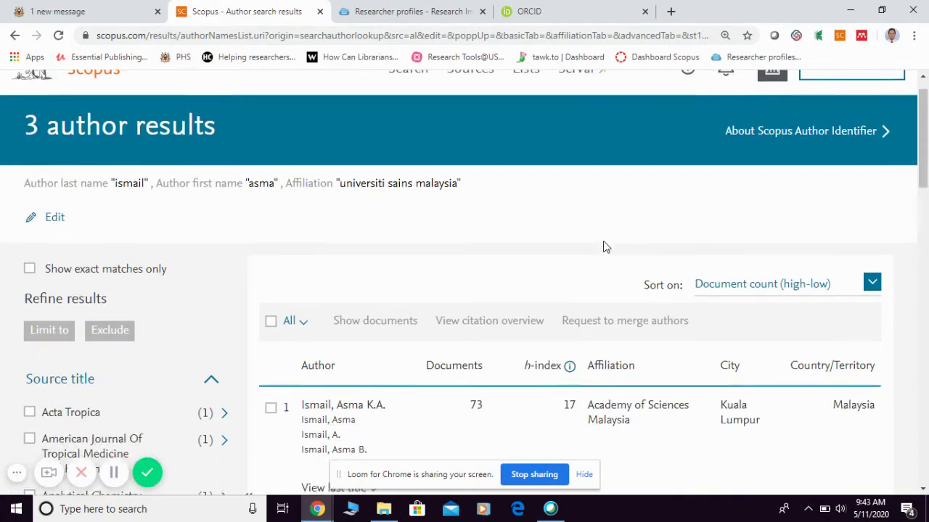
scroll(605, 247, down, 2)
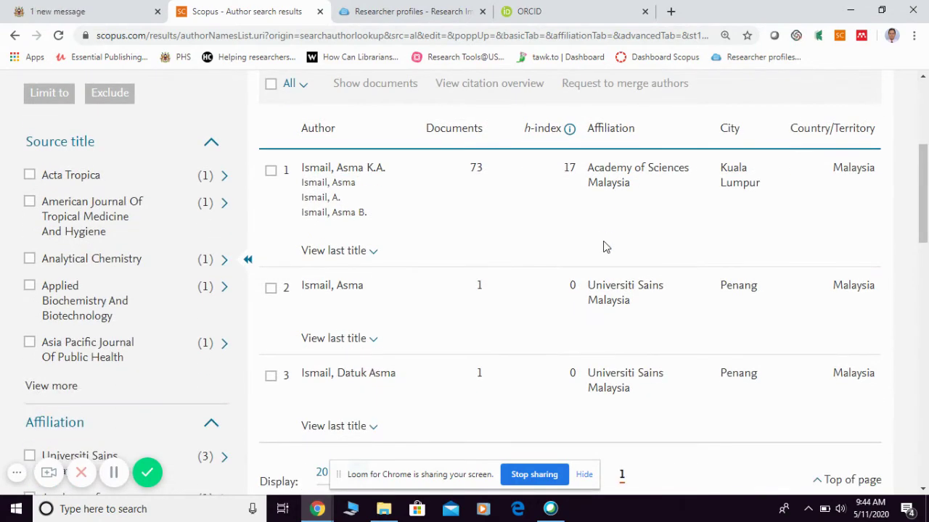
scroll(605, 247, up, 1)
scroll(605, 246, down, 1)
scroll(605, 246, up, 1)
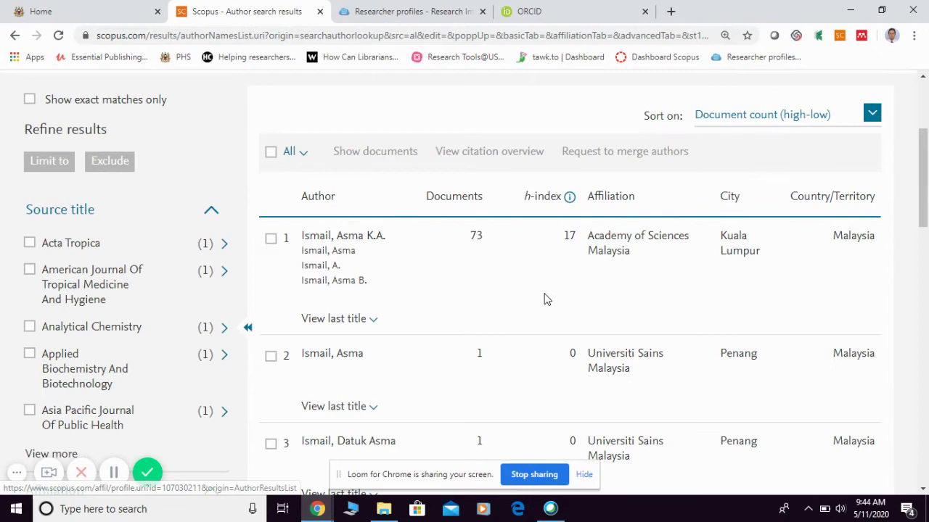
scroll(529, 292, down, 1)
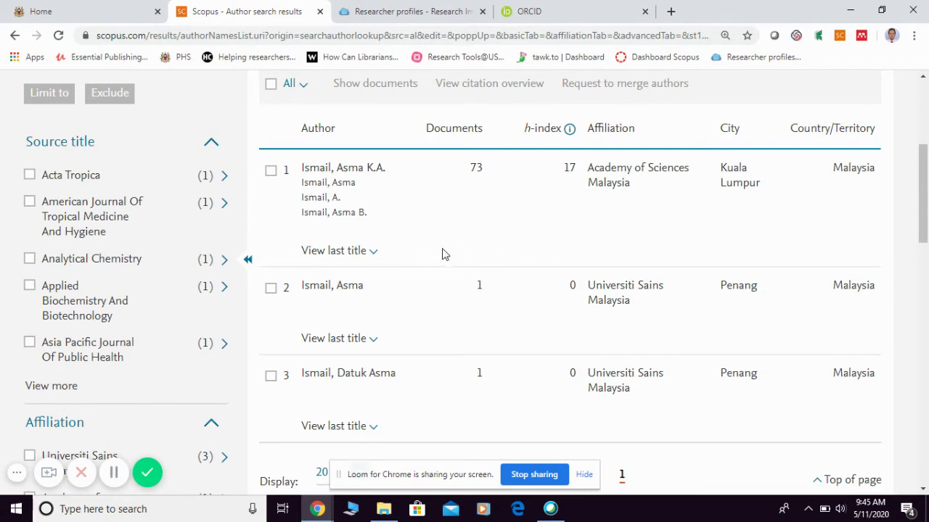
scroll(499, 226, down, 1)
scroll(498, 225, up, 1)
- Select all three author profiles in the search results
click(270, 170)
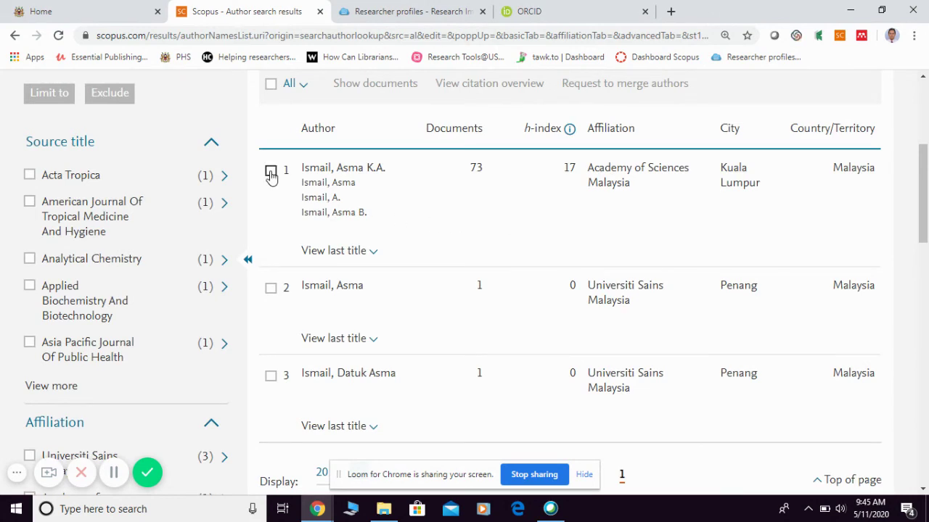
click(270, 288)
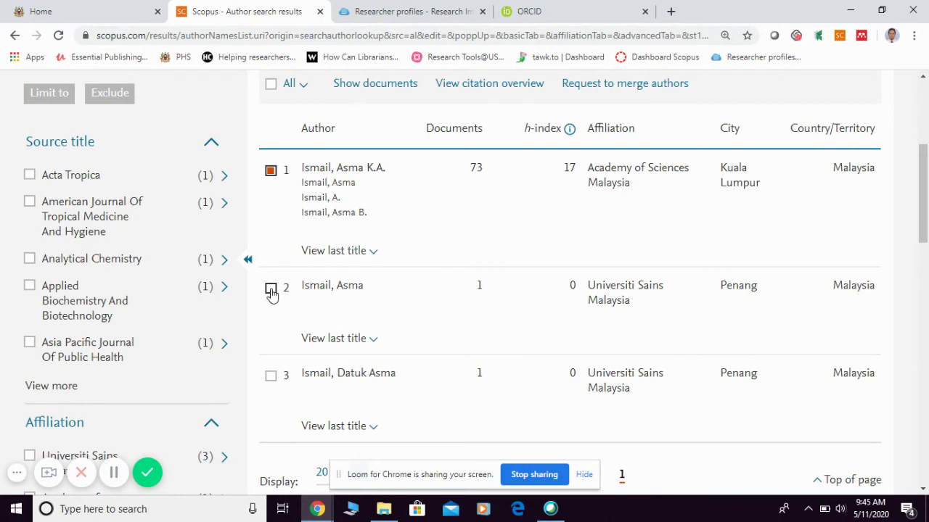
click(270, 377)
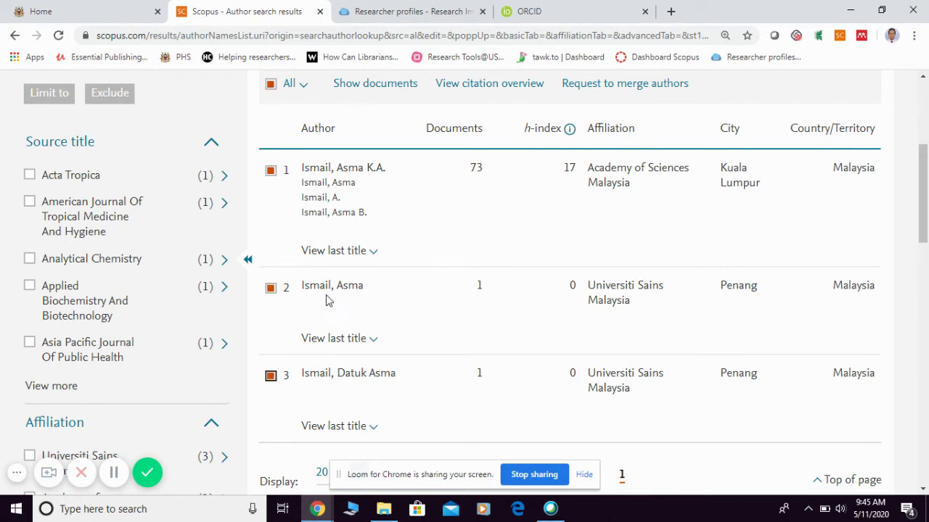
- Show the most recent document title for each of the three author results and compare them
click(332, 251)
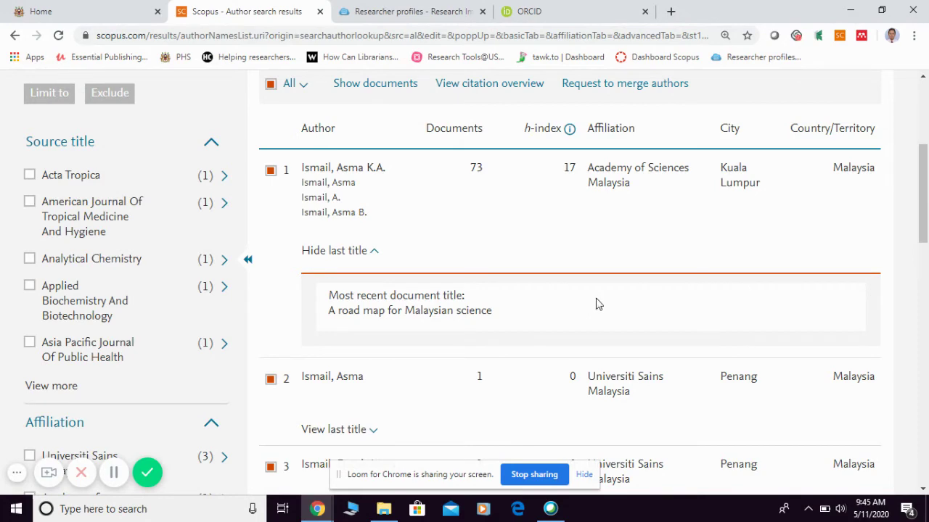
scroll(769, 360, down, 2)
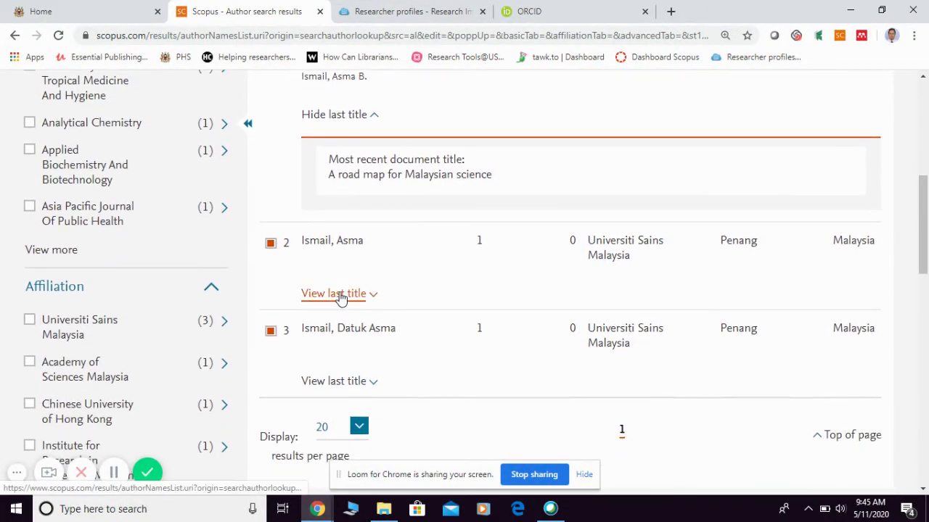
click(341, 299)
scroll(564, 372, down, 2)
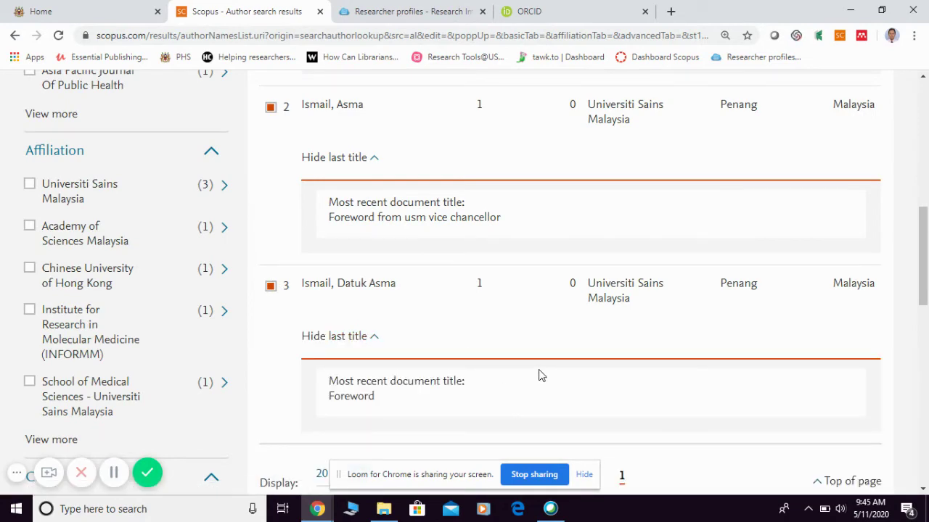
scroll(530, 358, up, 3)
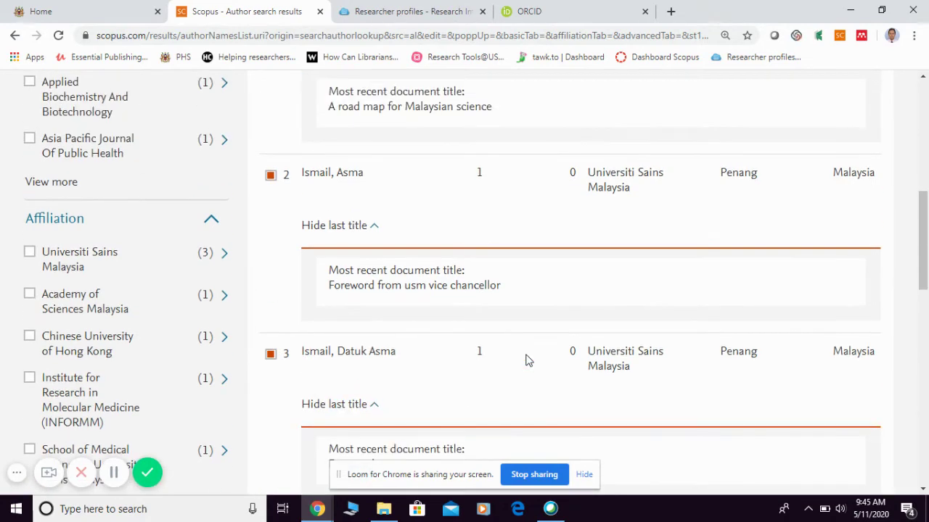
scroll(525, 358, up, 2)
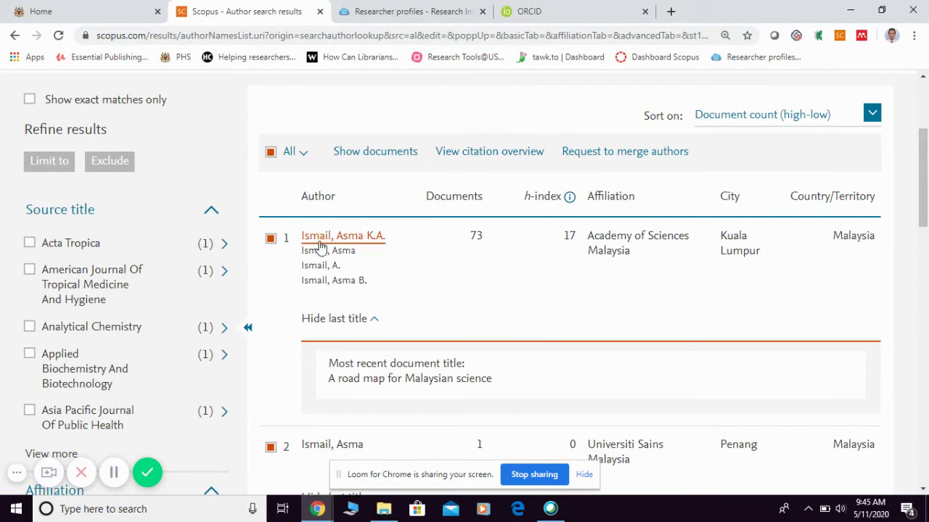
scroll(348, 436, down, 1)
click(346, 428)
scroll(348, 441, down, 1)
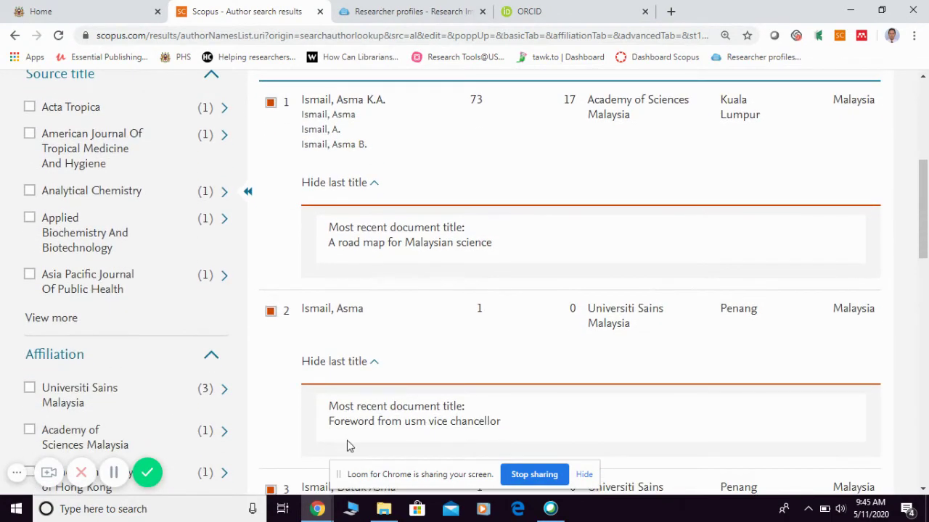
- Try to request a merge of the selected author profiles, and clear the author selection
scroll(346, 442, up, 1)
scroll(349, 407, up, 2)
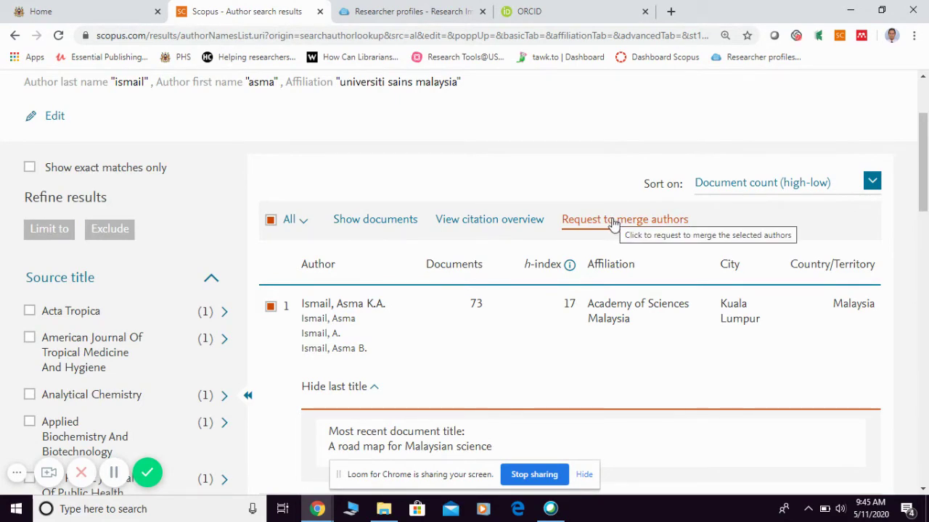
click(613, 222)
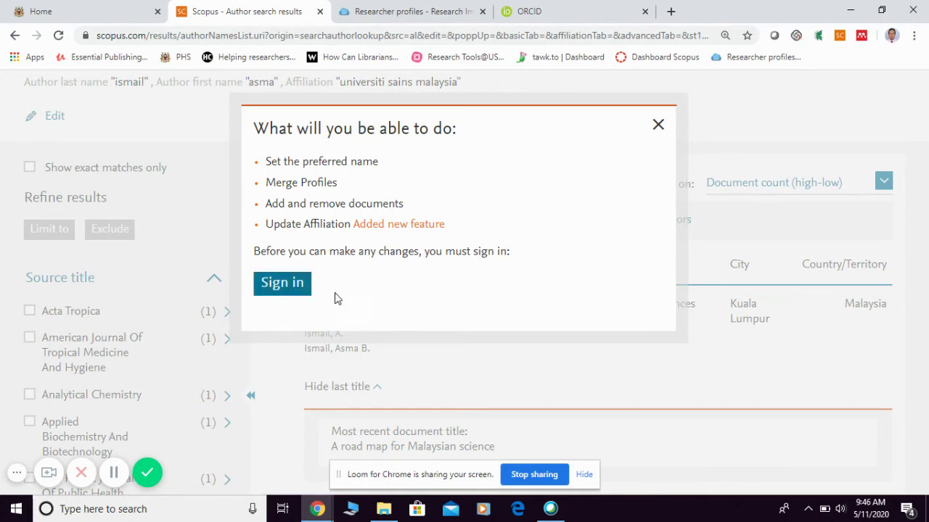
click(657, 126)
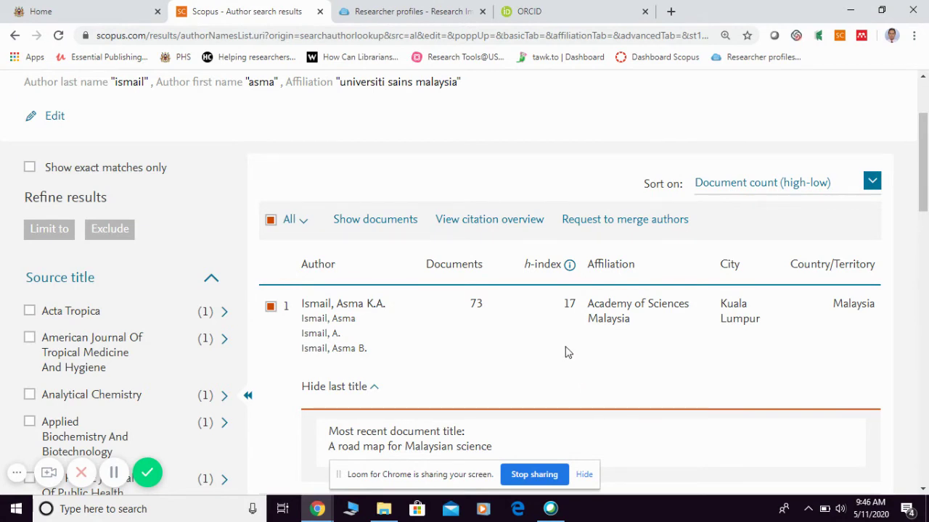
scroll(568, 351, down, 1)
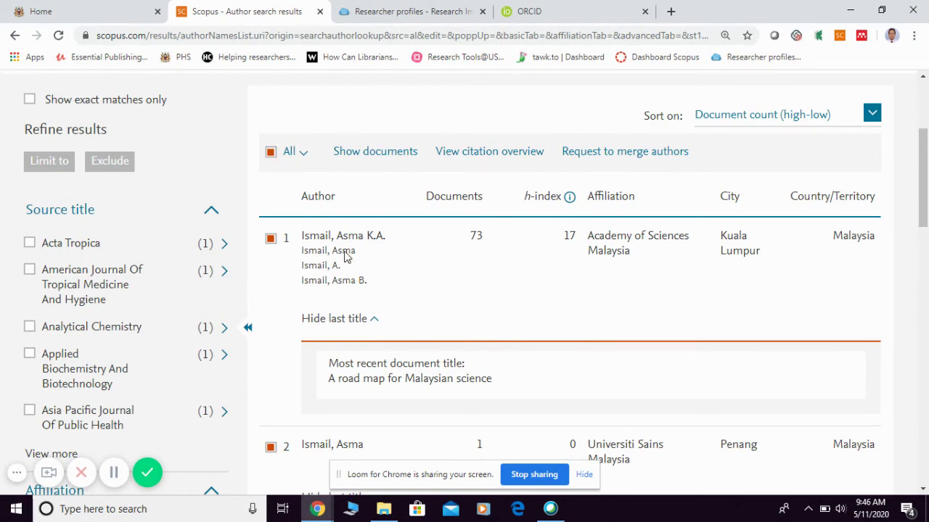
click(271, 152)
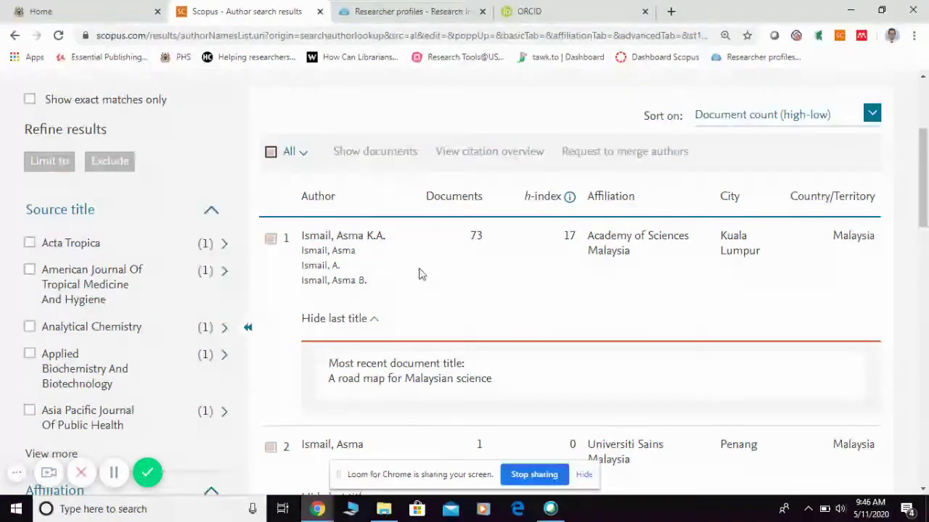
- Open the author details page of the first author in the results
scroll(484, 299, down, 1)
scroll(484, 300, down, 1)
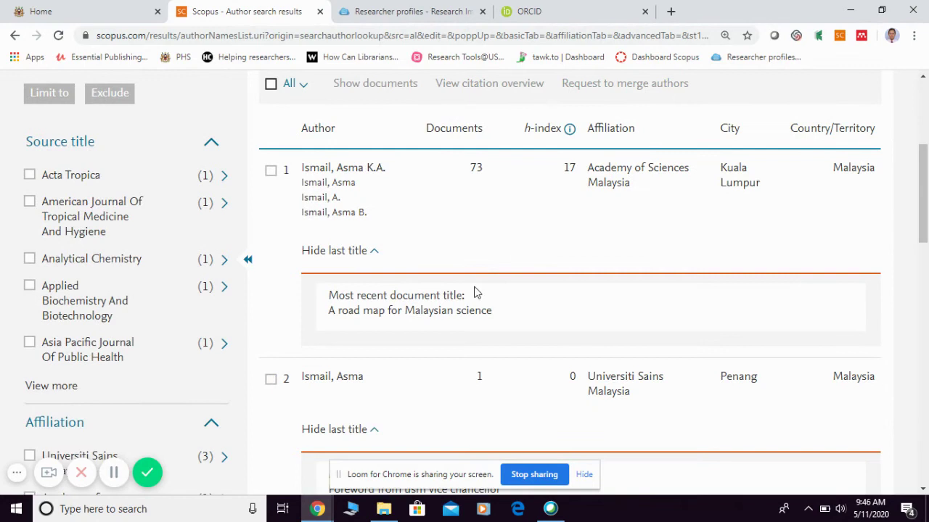
click(334, 171)
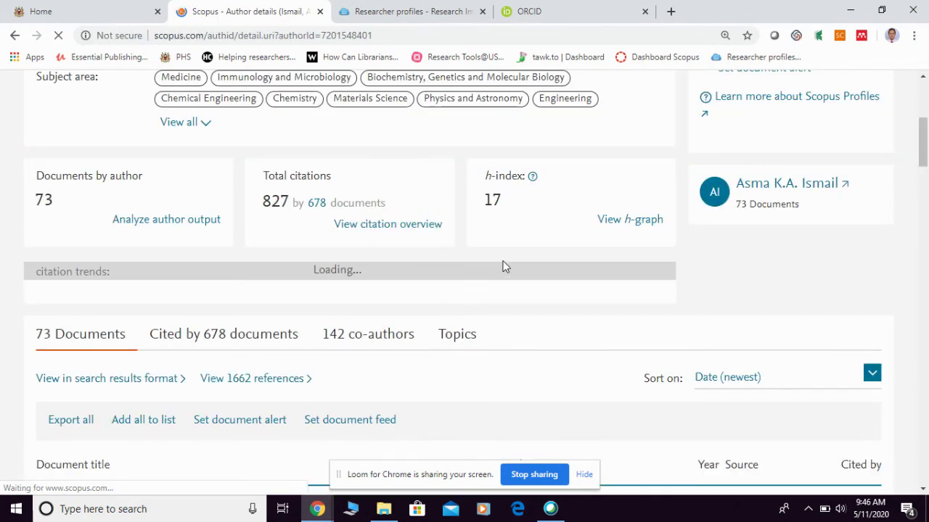
scroll(528, 274, up, 5)
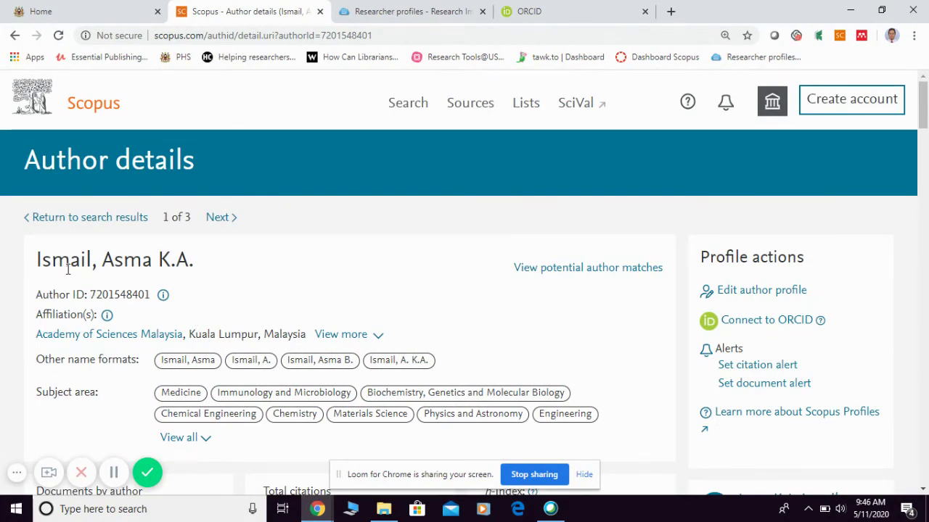
- Expand the author's affiliation history and examine the author ID, name formats, subject areas and citation metrics
scroll(290, 286, down, 1)
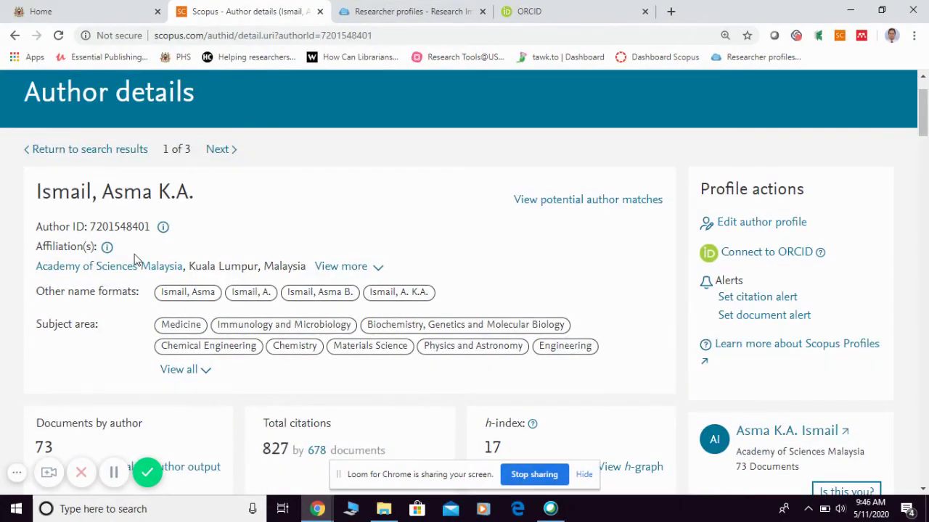
drag(92, 226, 156, 230)
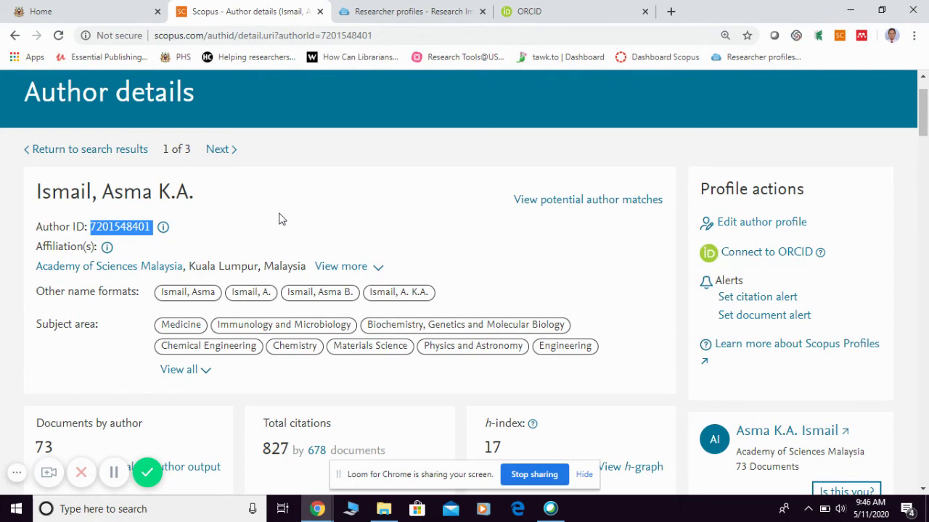
click(31, 276)
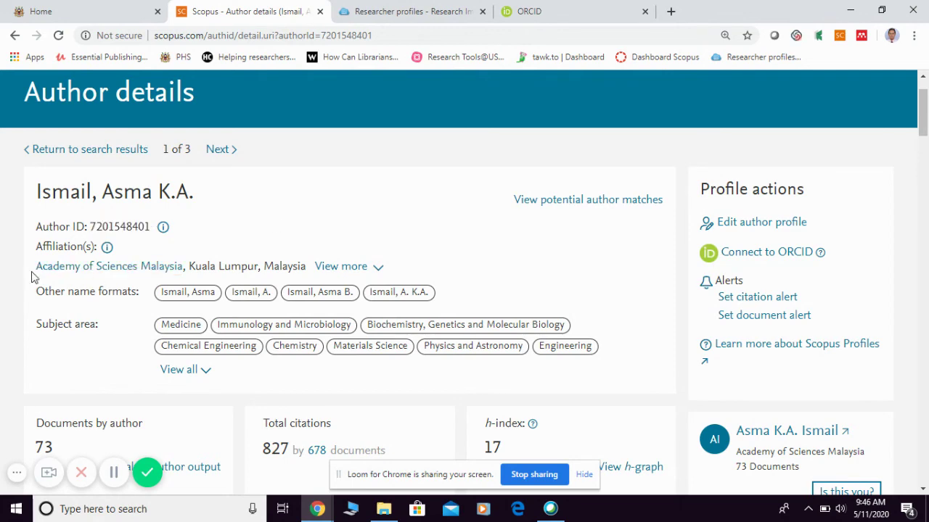
click(358, 270)
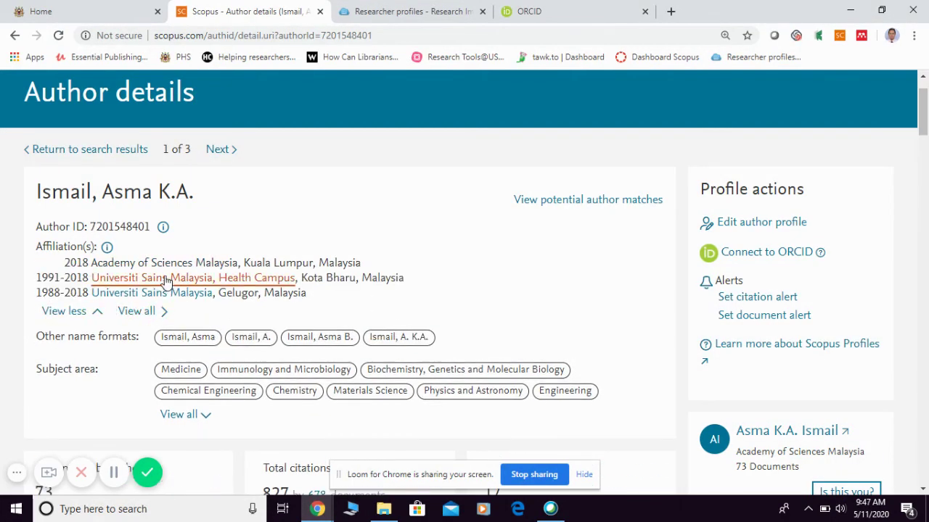
scroll(487, 296, down, 2)
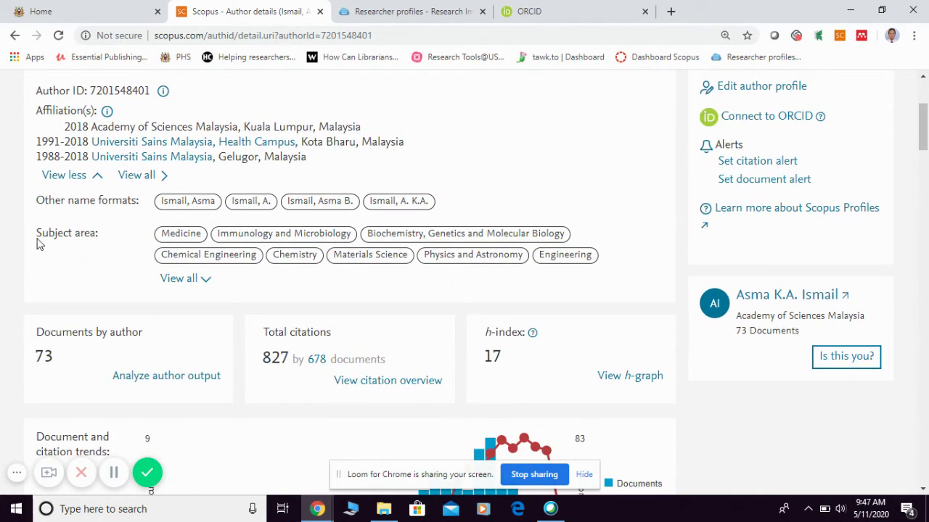
scroll(328, 301, down, 1)
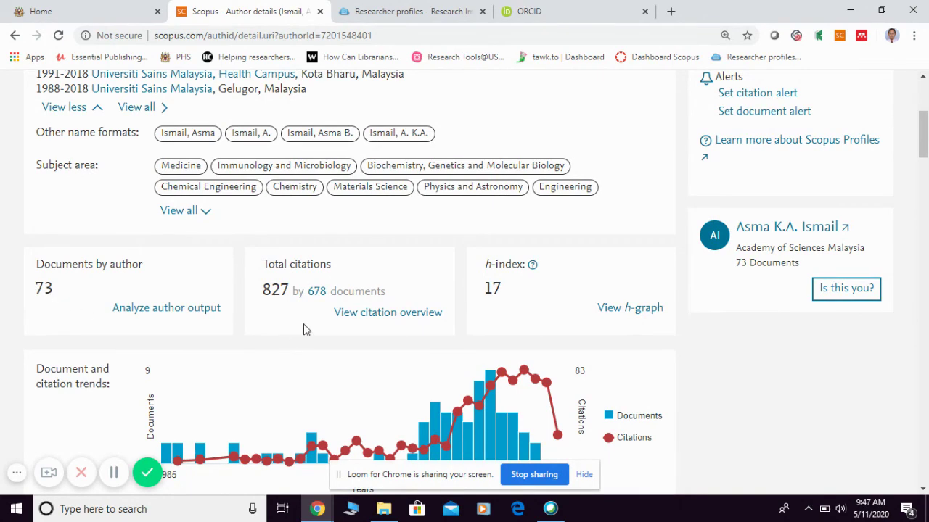
- Examine the author's document and citation trends chart and the list of publications, and return to the profile header
scroll(505, 345, down, 2)
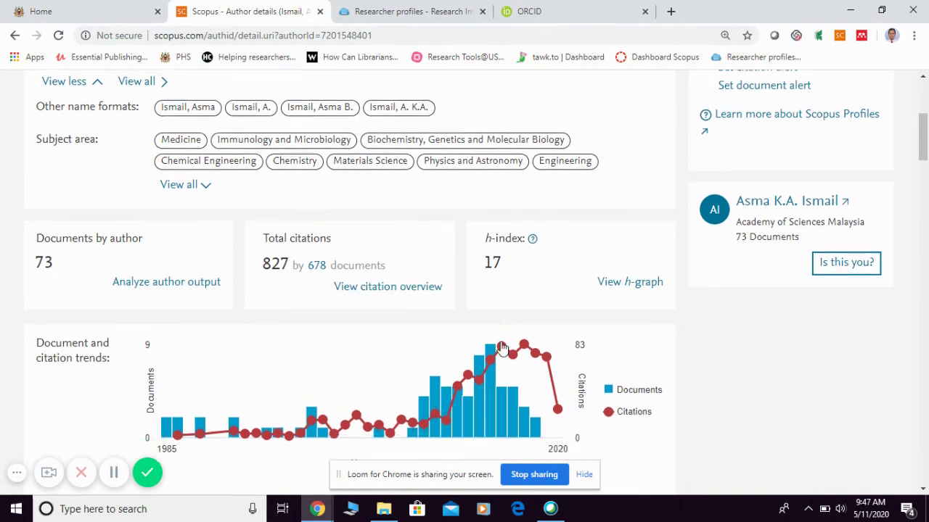
mouse_move(199, 332)
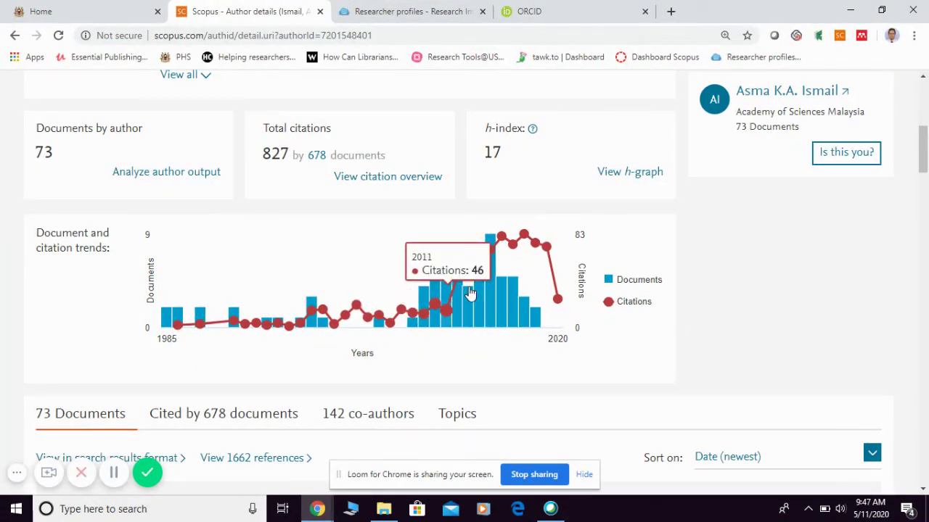
scroll(436, 394, down, 3)
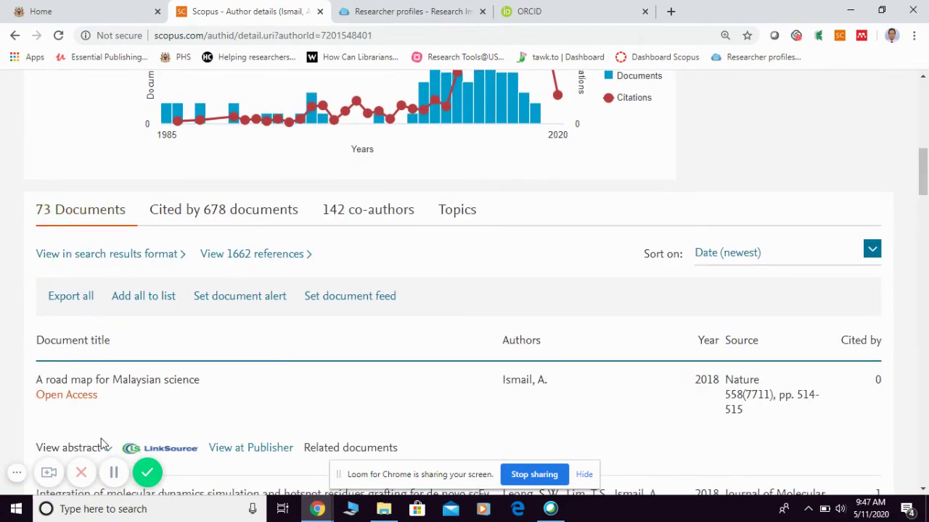
scroll(188, 395, down, 4)
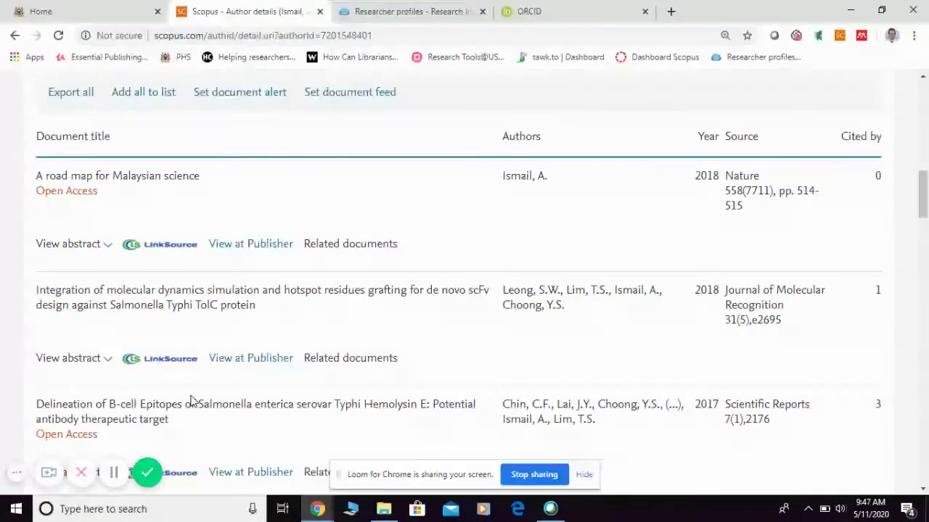
scroll(193, 403, down, 6)
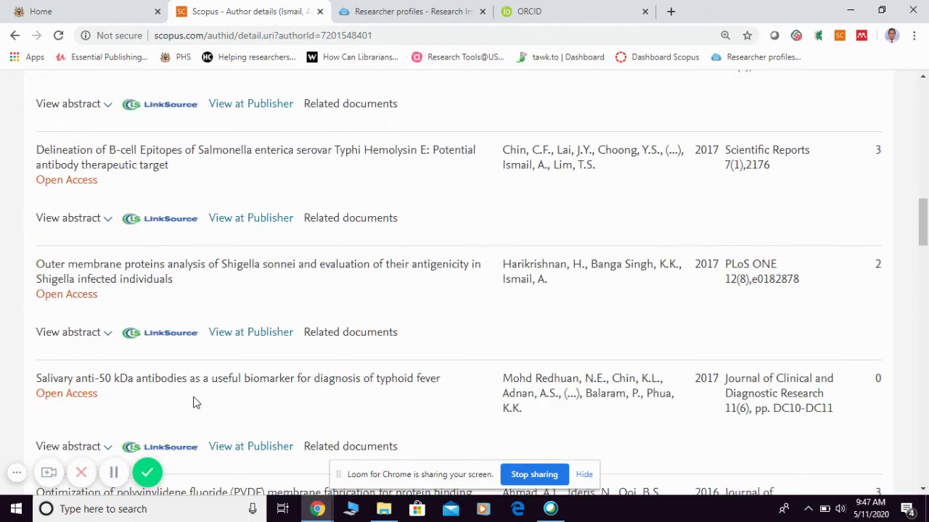
scroll(194, 401, up, 8)
scroll(193, 403, up, 7)
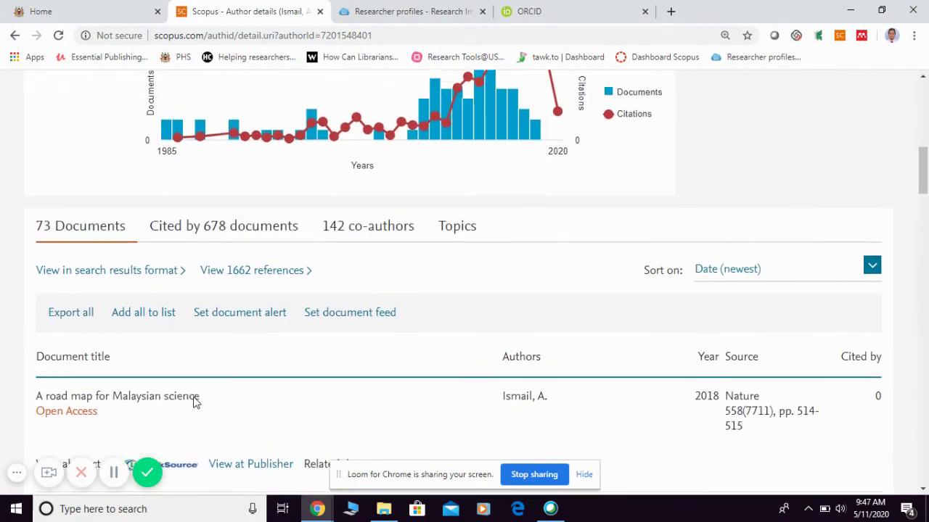
scroll(193, 403, up, 2)
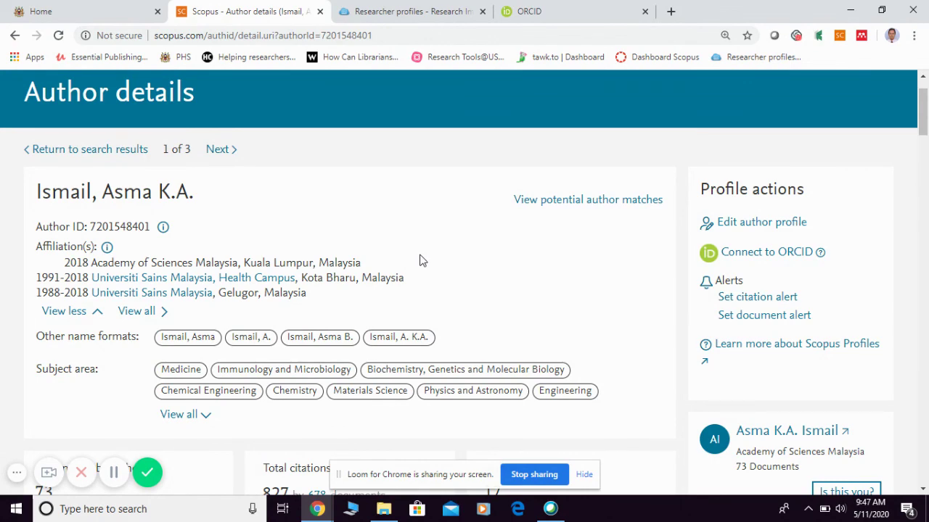
scroll(420, 255, up, 1)
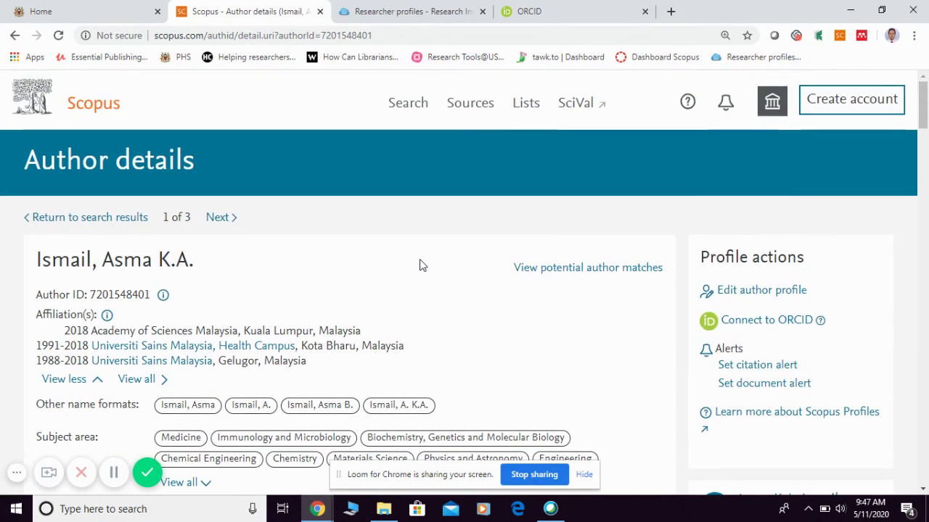